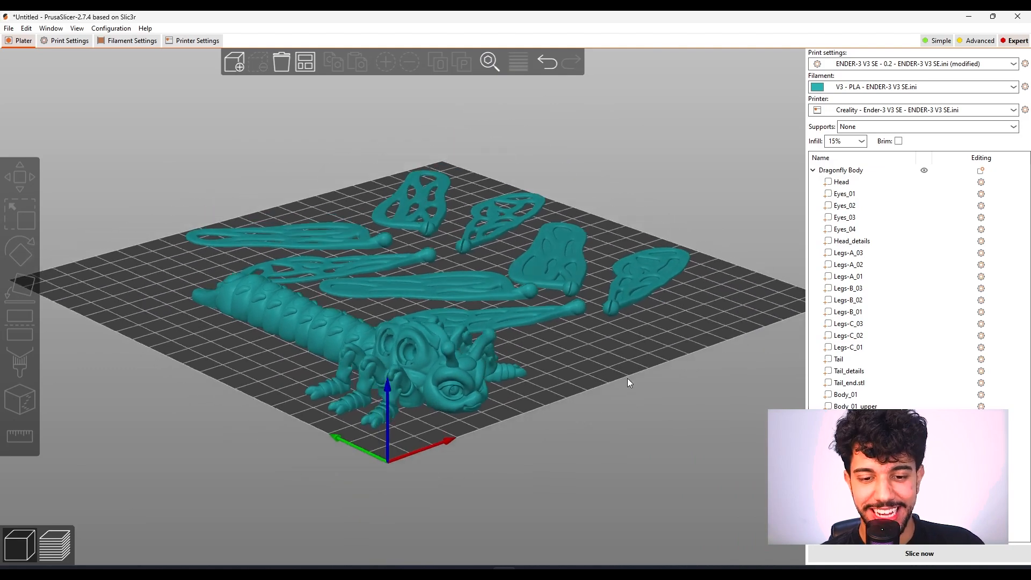
Examine the dragonfly body and the separate wings laid out on the print bed from several angles and distances
scroll(499, 389, up, 4)
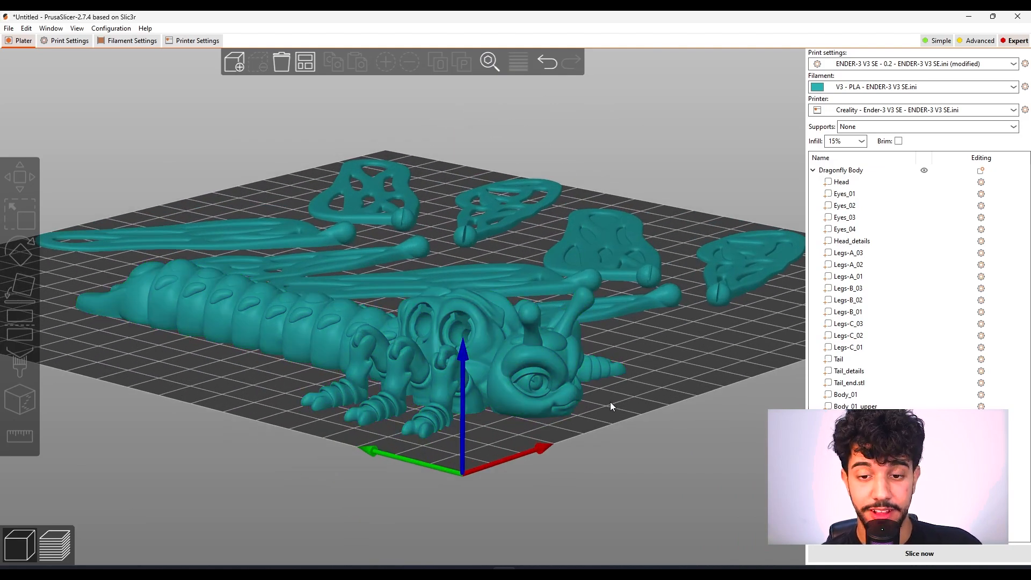
scroll(609, 403, down, 3)
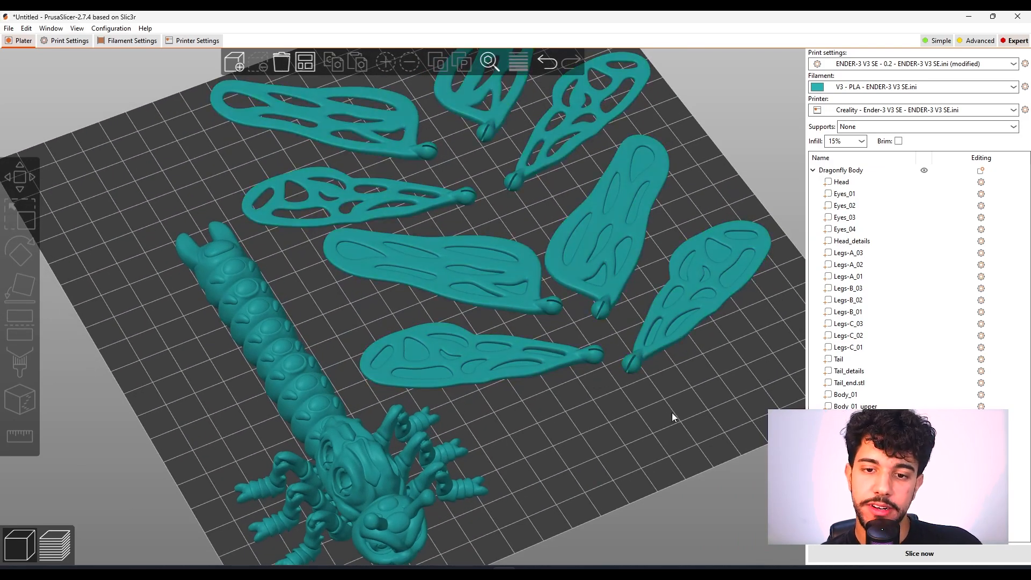
scroll(615, 424, up, 3)
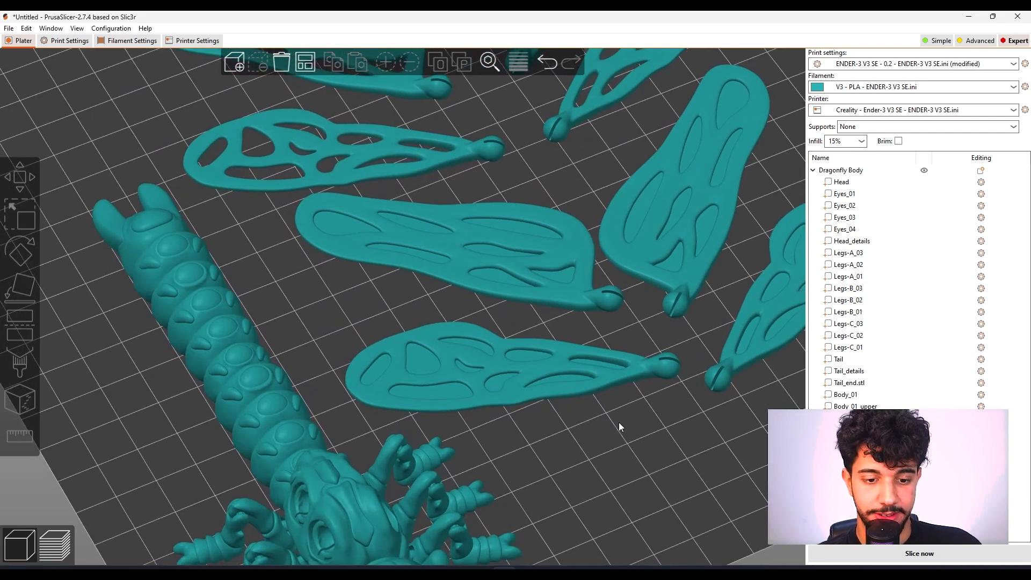
right_drag(615, 493, 657, 437)
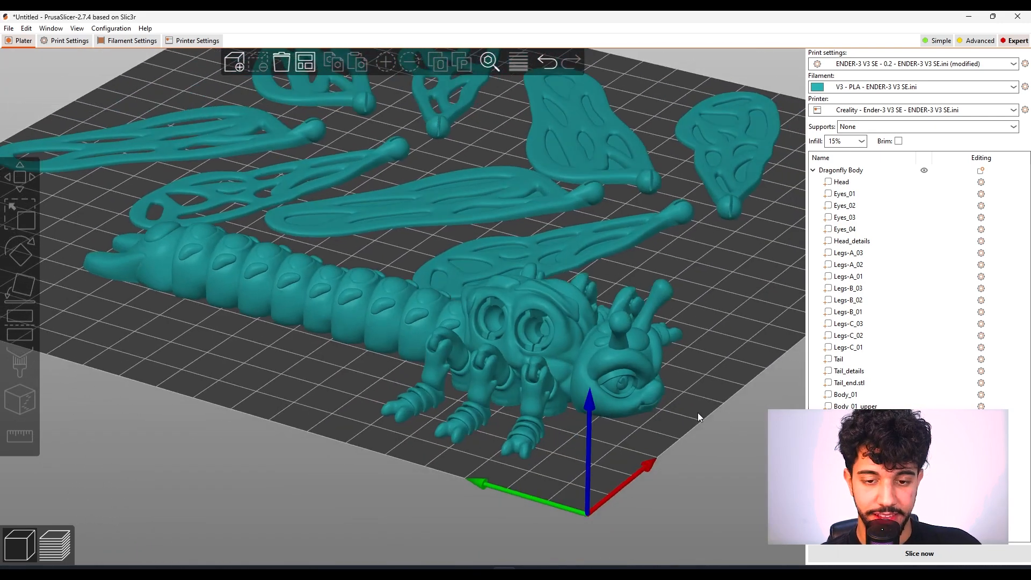
scroll(544, 308, up, 3)
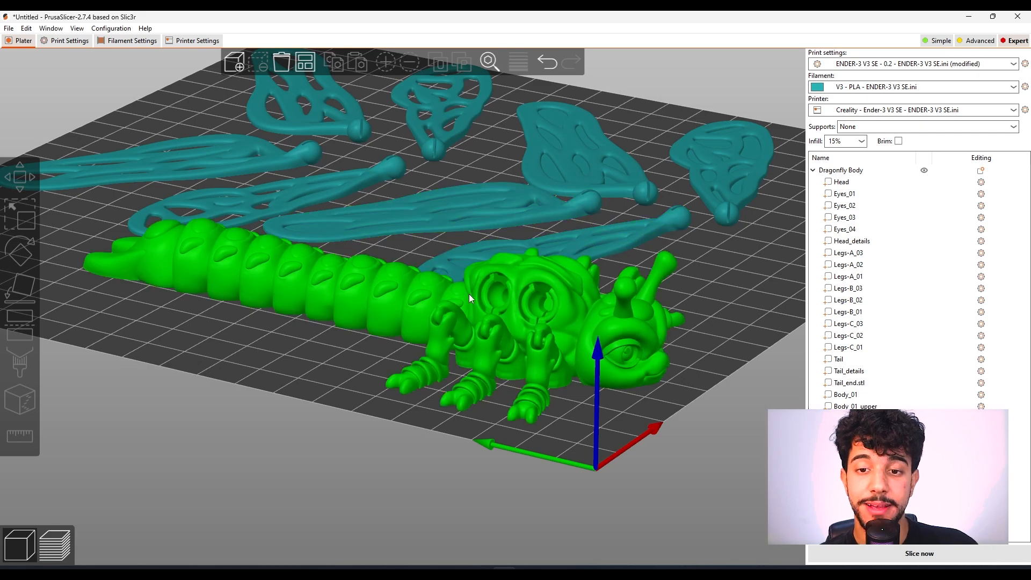
scroll(527, 307, down, 2)
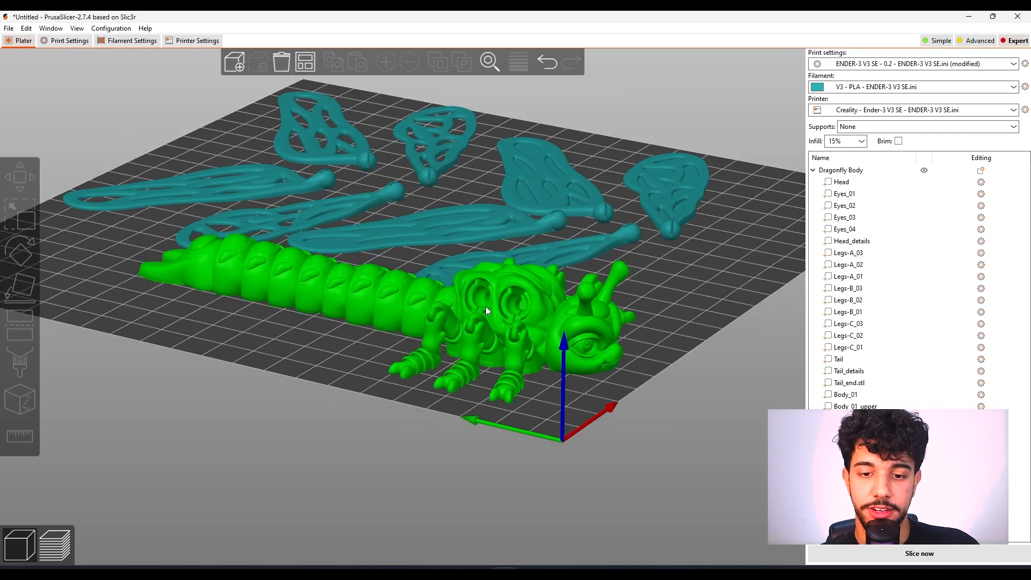
drag(674, 301, 617, 308)
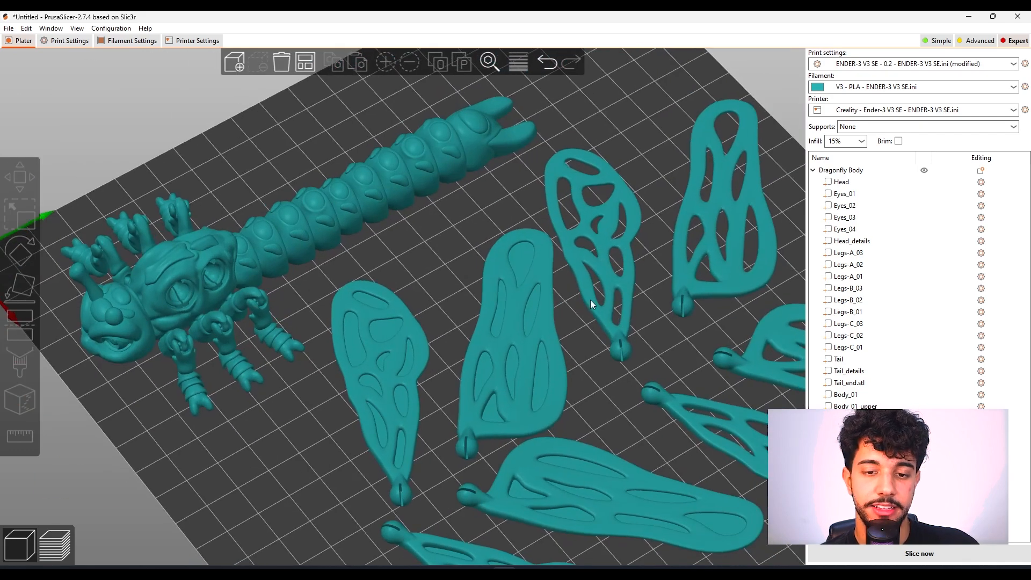
scroll(239, 376, up, 4)
drag(283, 420, 346, 410)
scroll(452, 327, down, 4)
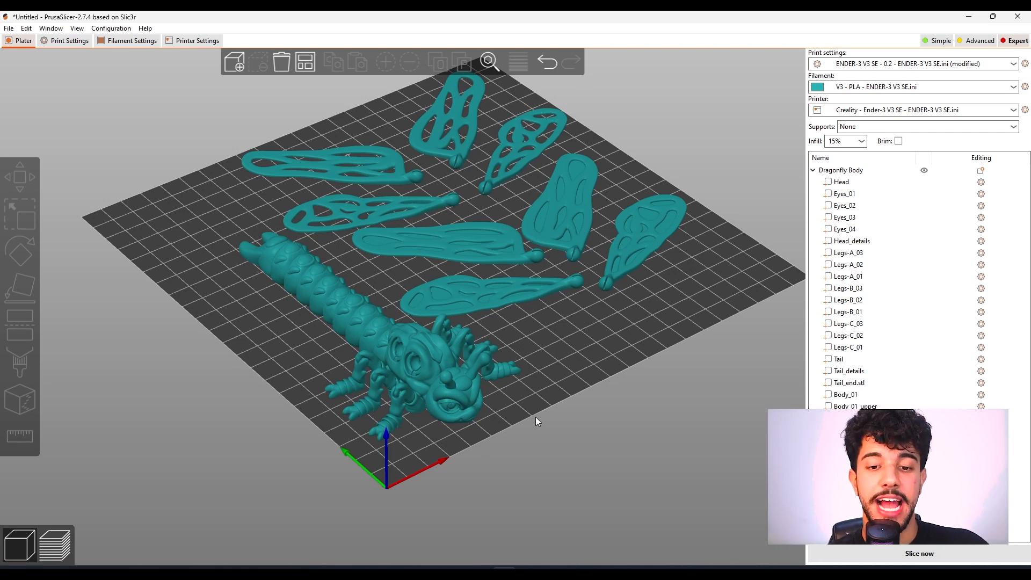
scroll(582, 427, up, 4)
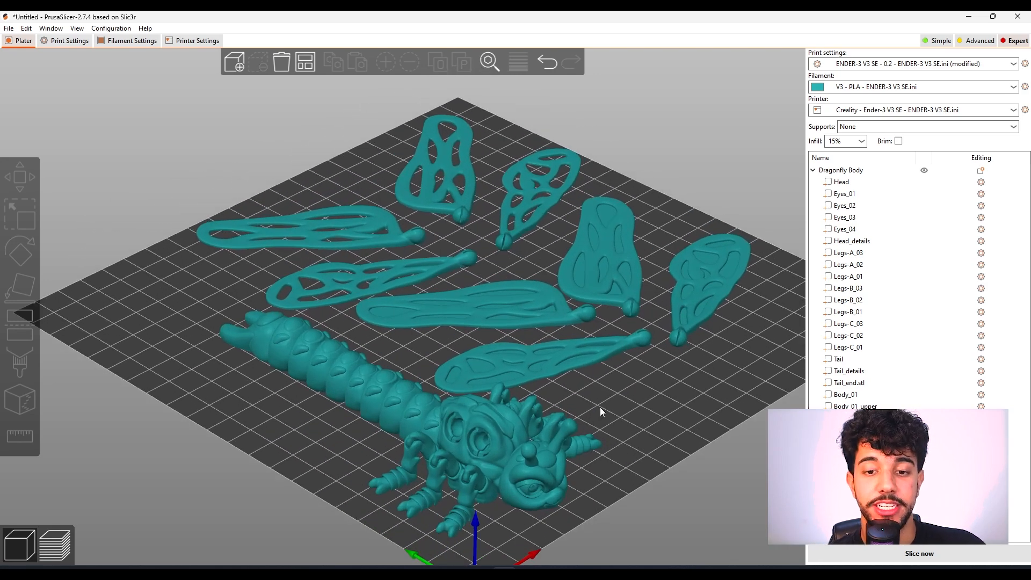
scroll(609, 408, down, 3)
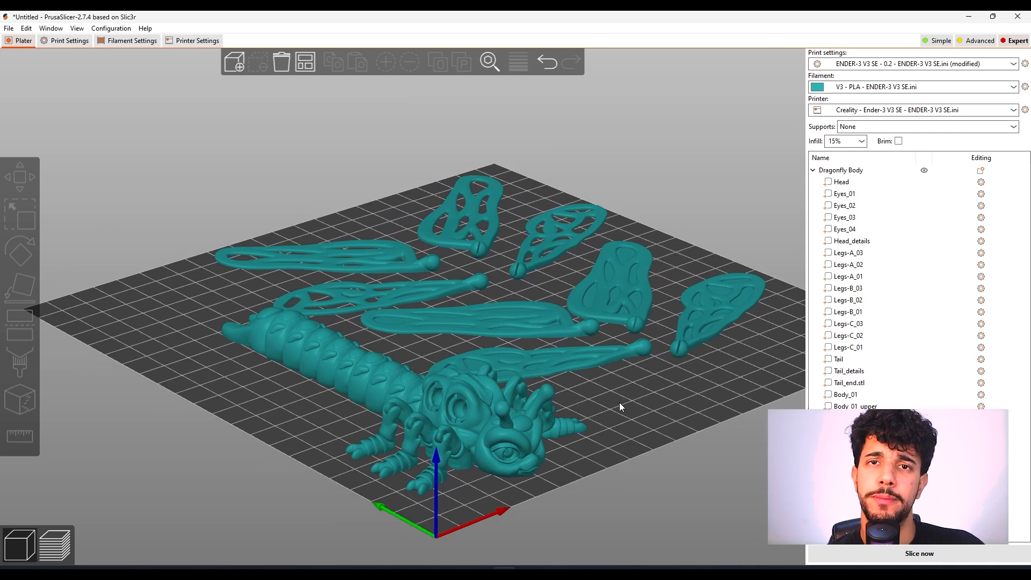
Set the layer height to 0.16 mm in the print settings and return to the model on the print bed
click(69, 45)
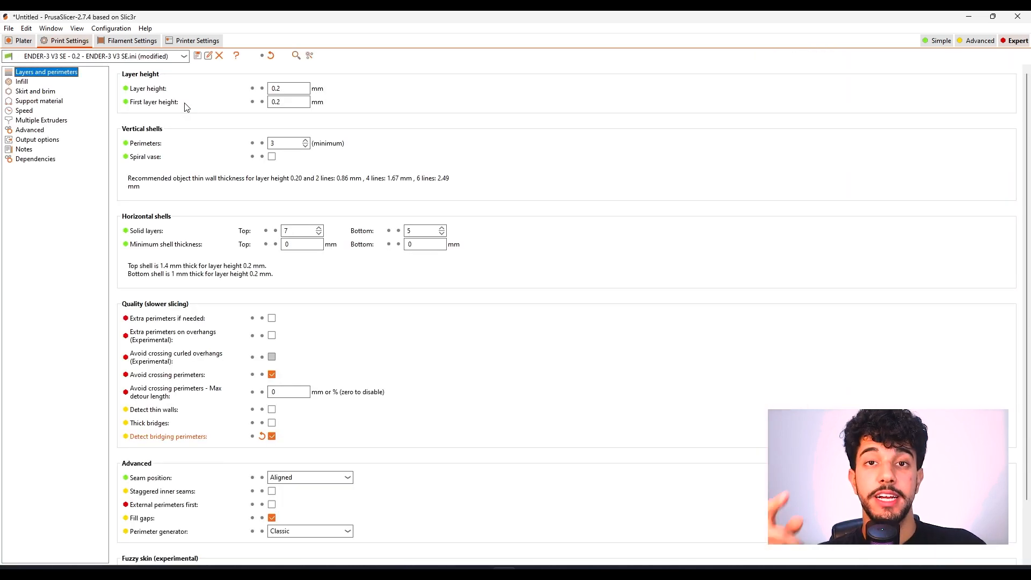
double_click(293, 87)
key(BackSpace)
text(0.16)
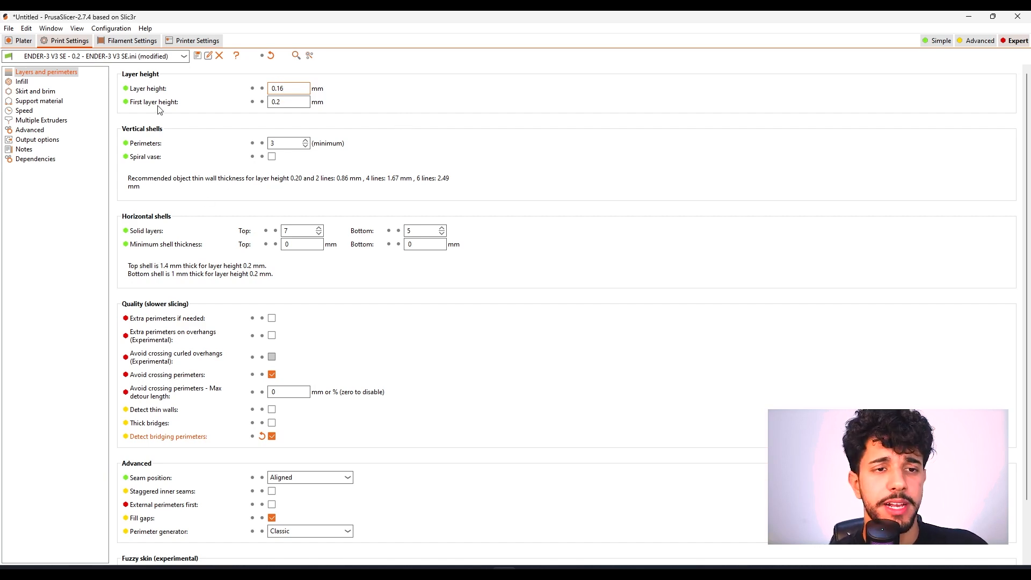
click(21, 41)
scroll(629, 495, up, 2)
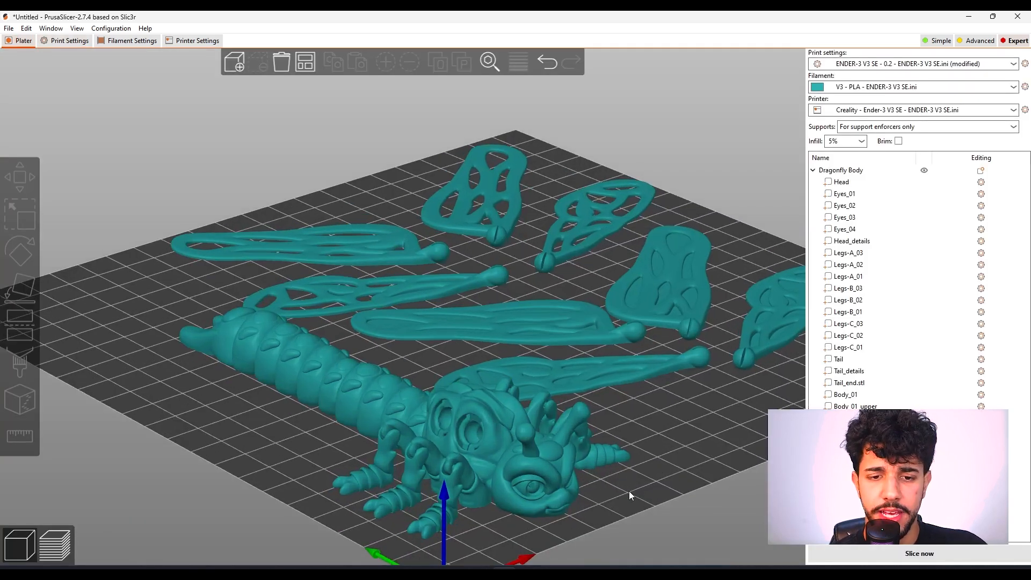
scroll(672, 455, up, 4)
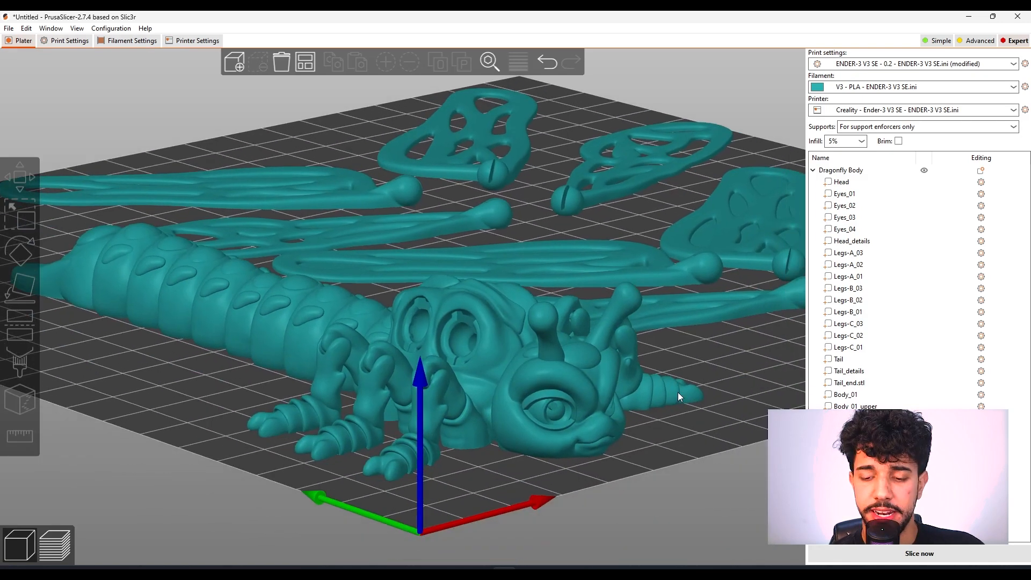
middle_drag(677, 392, 658, 356)
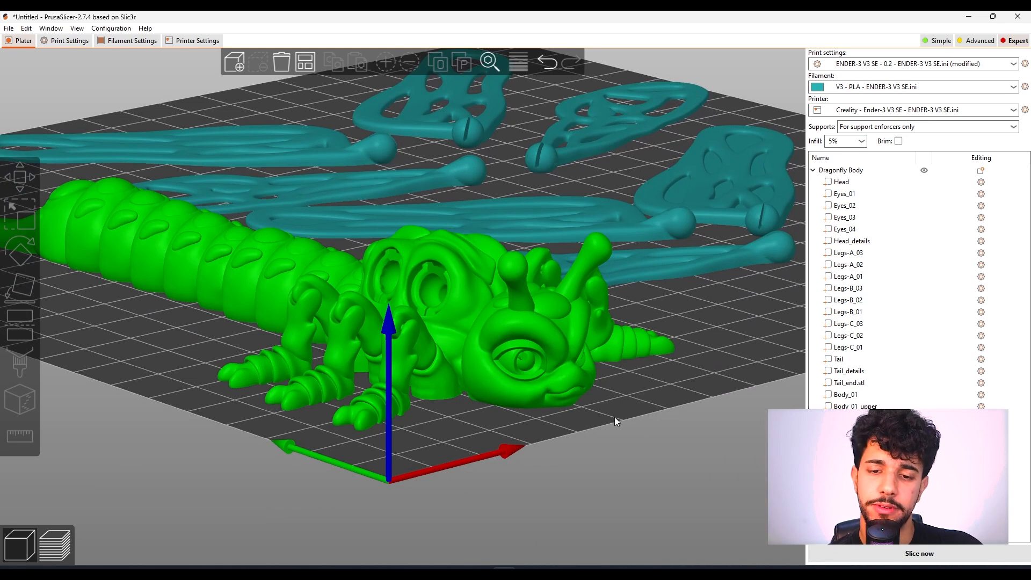
scroll(662, 333, down, 5)
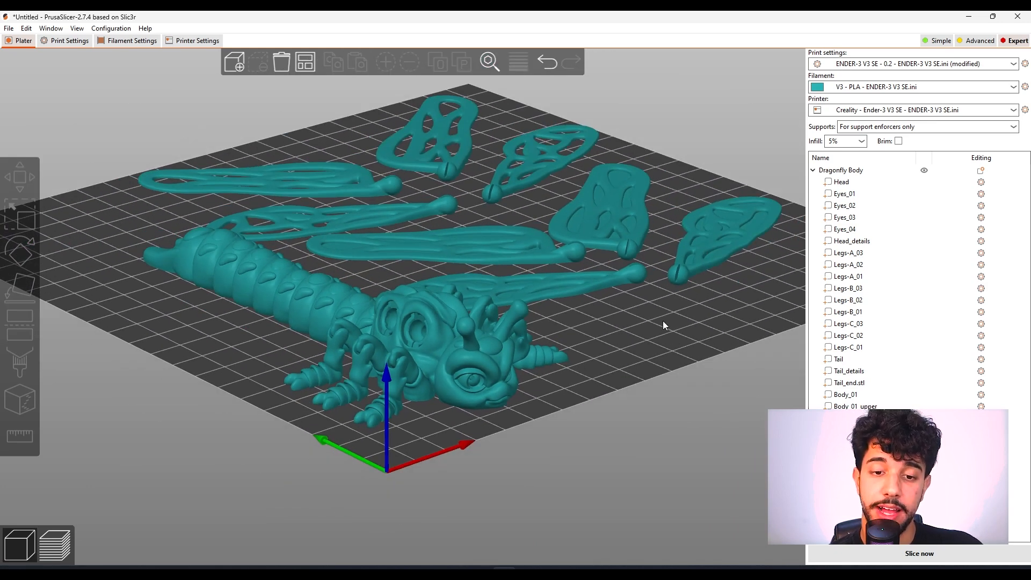
drag(663, 325, 661, 393)
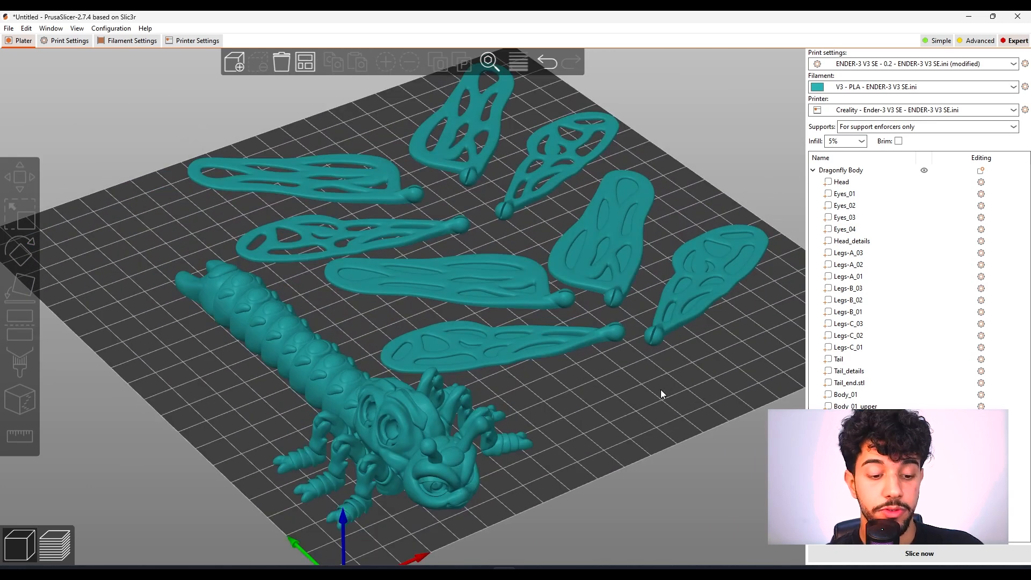
Set the infill fill density to 15% in the print settings and return to the print bed view
click(75, 44)
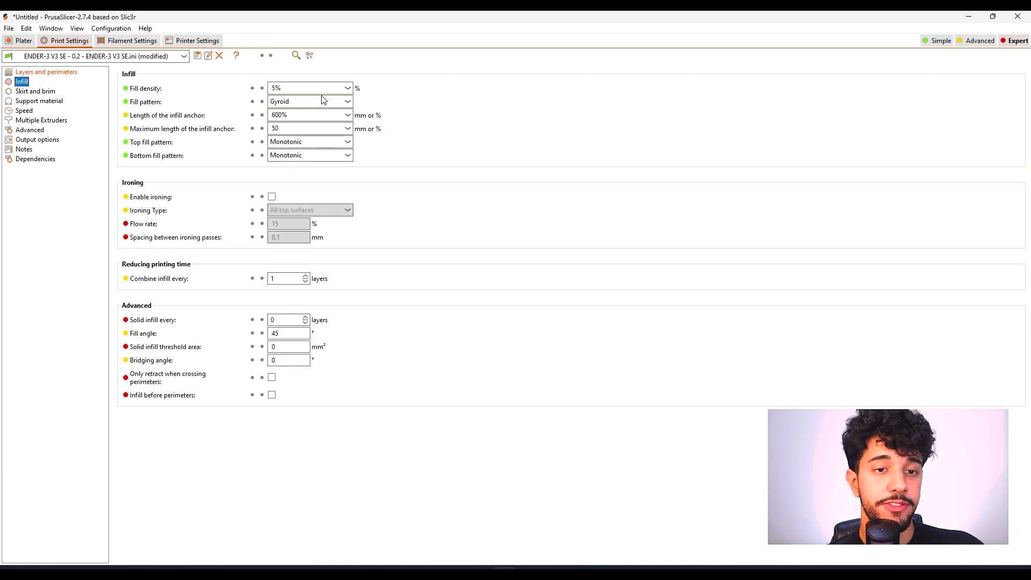
click(273, 88)
text(1)
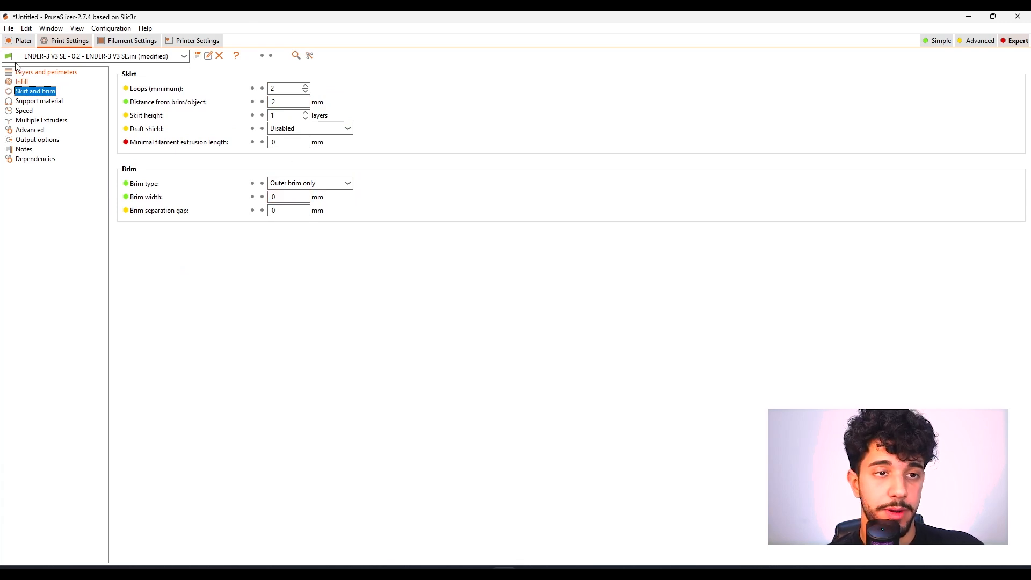
click(21, 42)
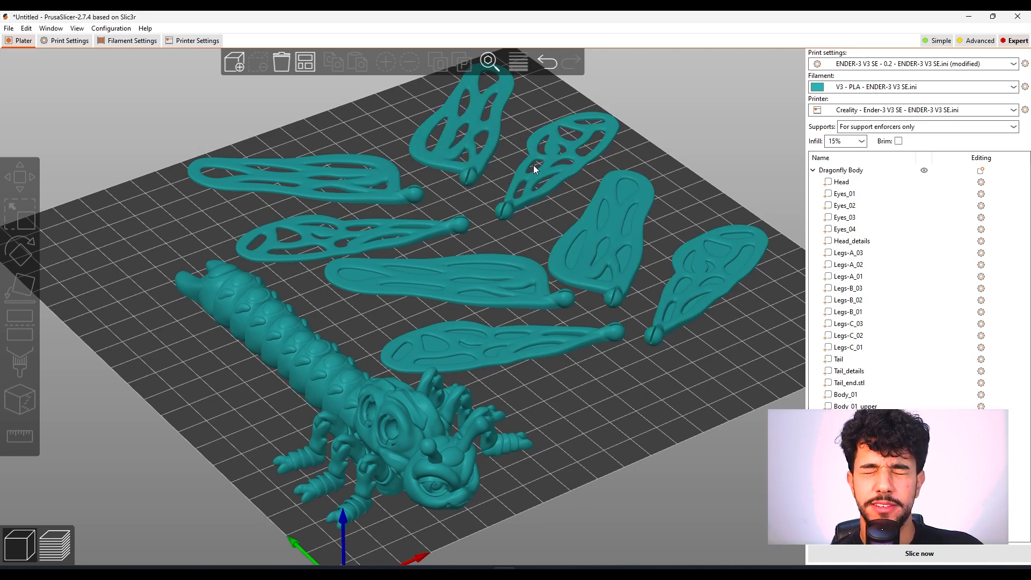
Examine the undersides of the wings, body segments and legs where they rest on the print bed
drag(601, 388, 559, 315)
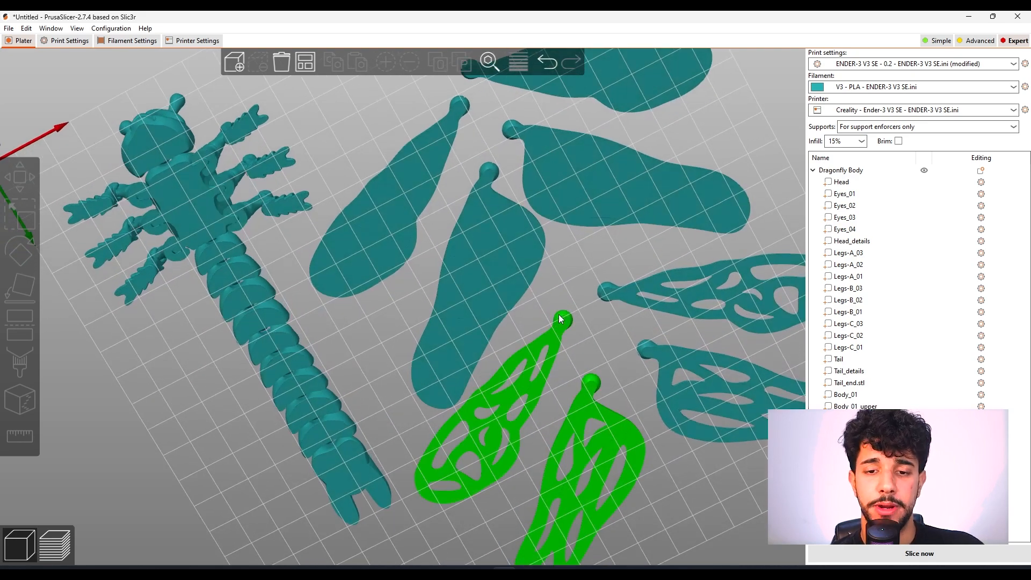
scroll(494, 159, down, 5)
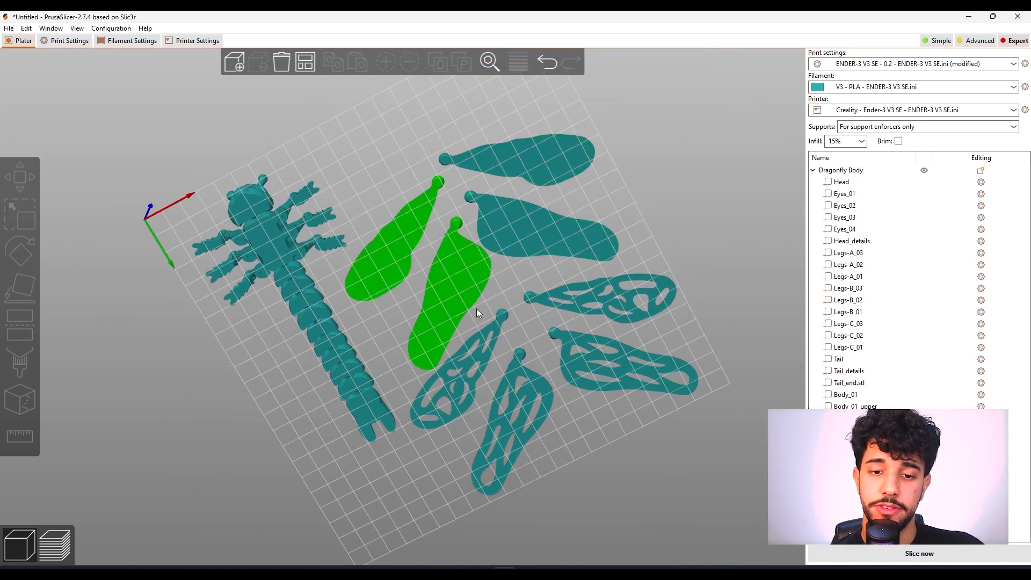
drag(389, 140, 456, 137)
scroll(436, 111, up, 5)
right_drag(436, 111, 306, 277)
scroll(403, 293, up, 6)
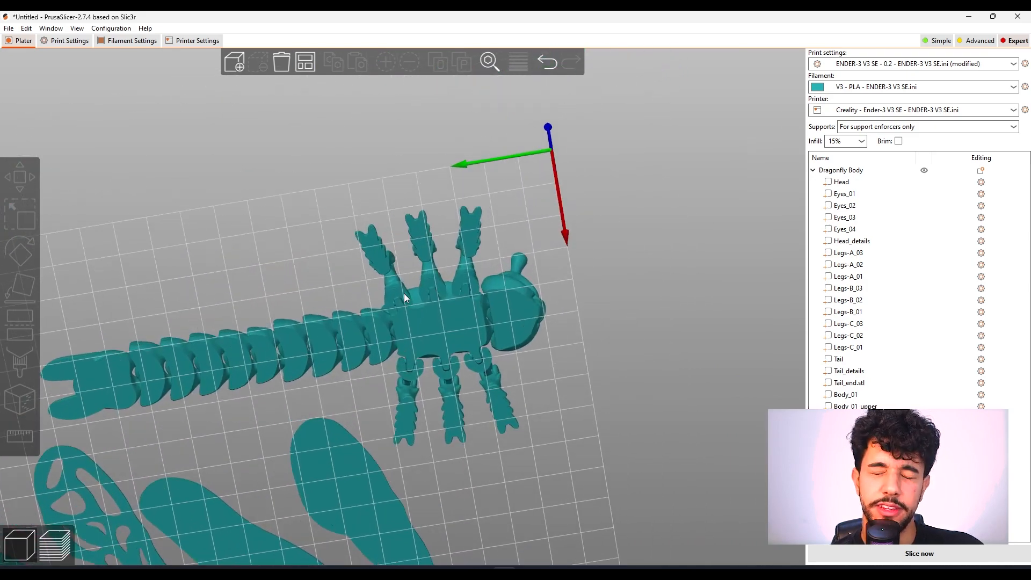
scroll(347, 215, up, 3)
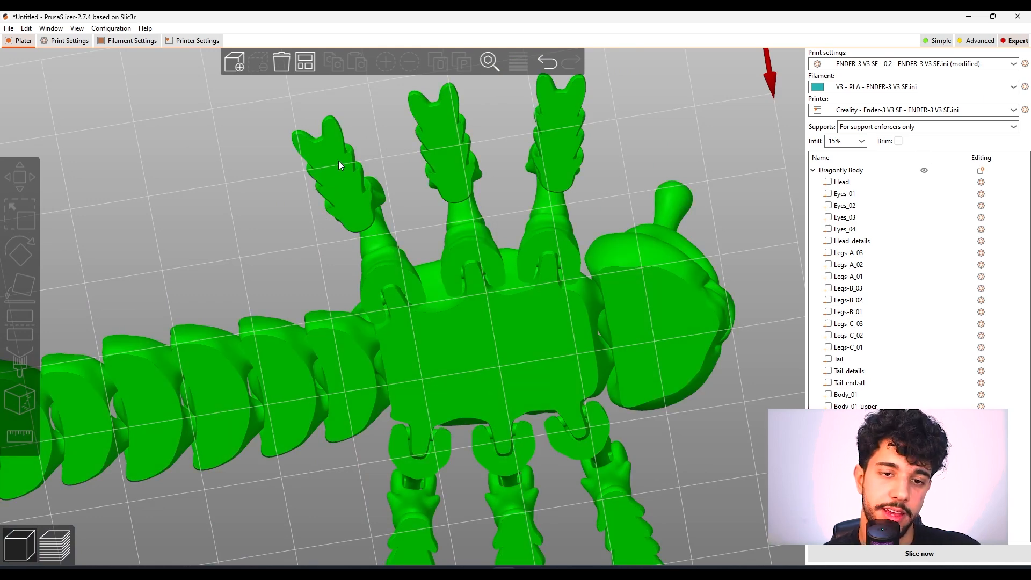
scroll(402, 188, down, 5)
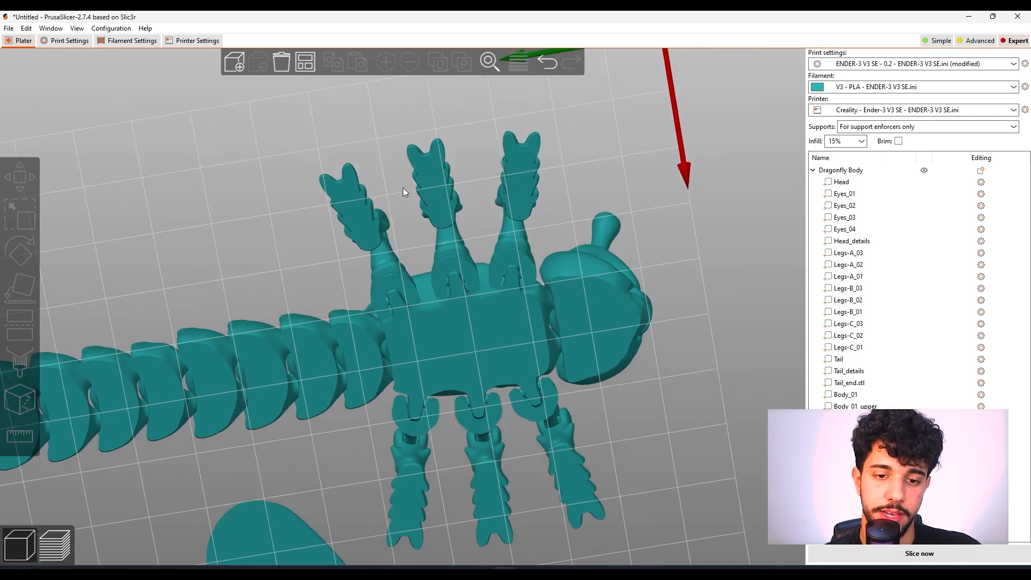
right_drag(550, 167, 591, 150)
scroll(587, 175, down, 3)
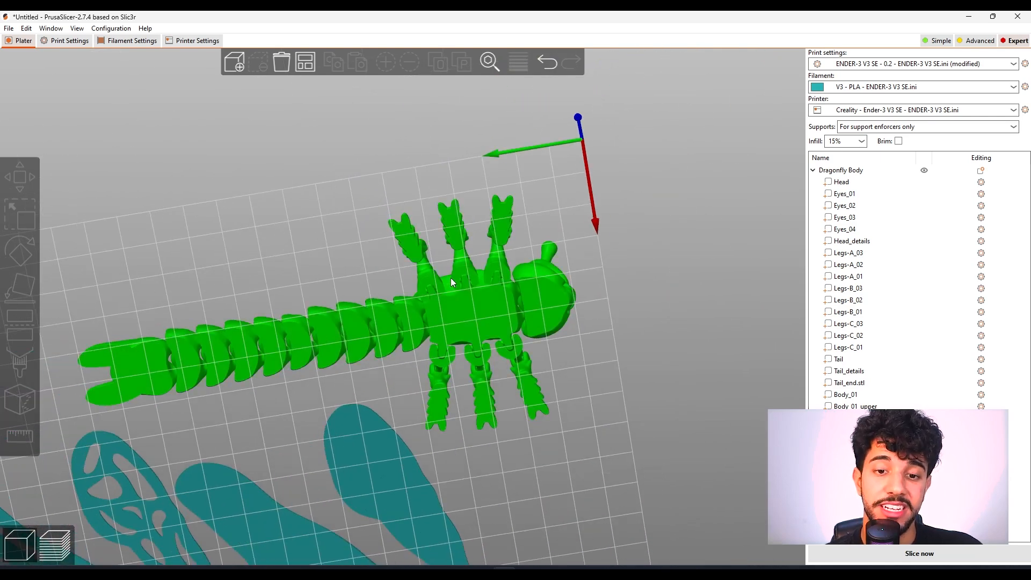
scroll(450, 278, up, 4)
scroll(463, 287, up, 3)
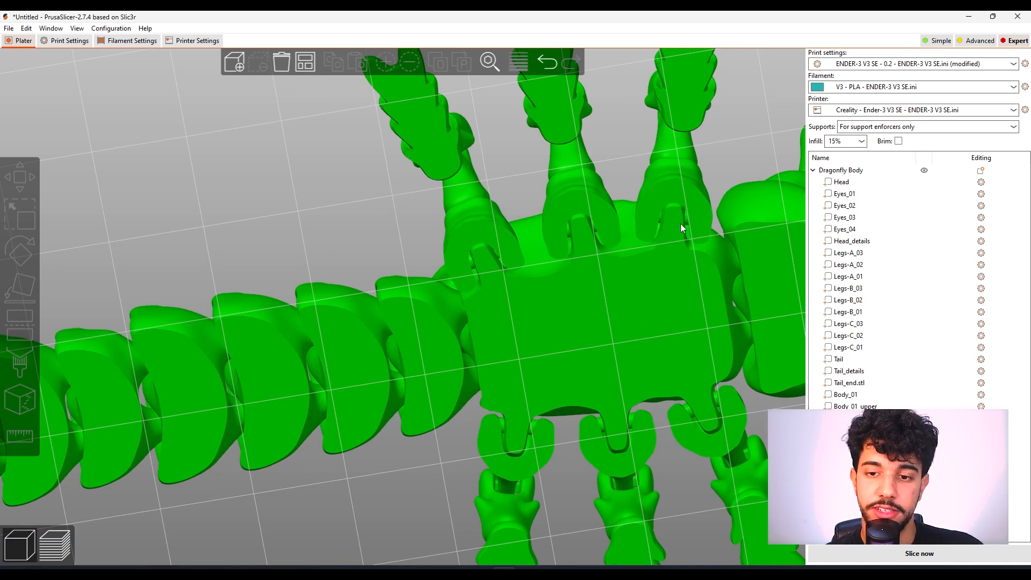
scroll(680, 224, down, 5)
drag(682, 226, 539, 237)
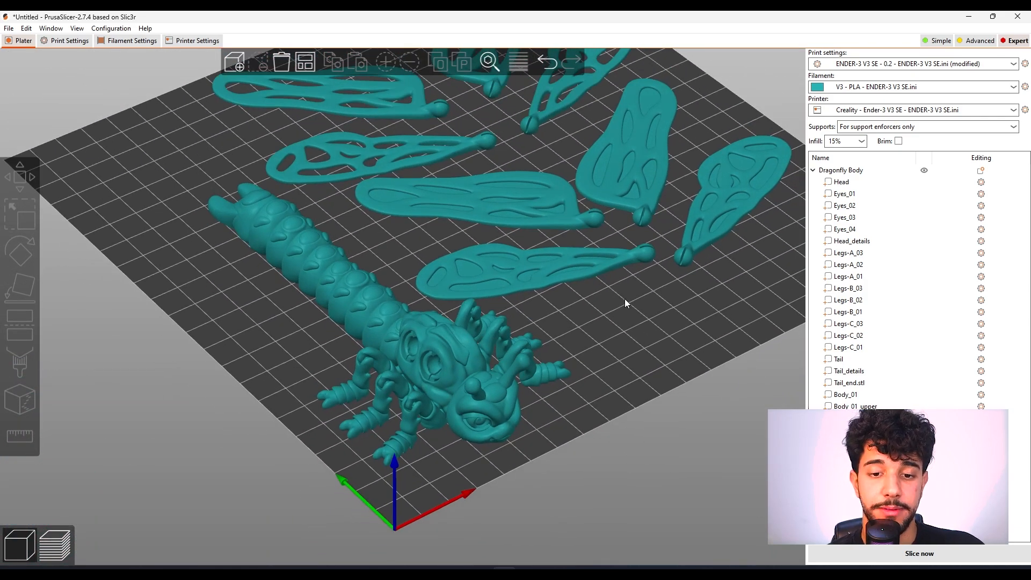
Examine the dragonfly's upper side and its solid and perforated wings from above
scroll(625, 304, up, 2)
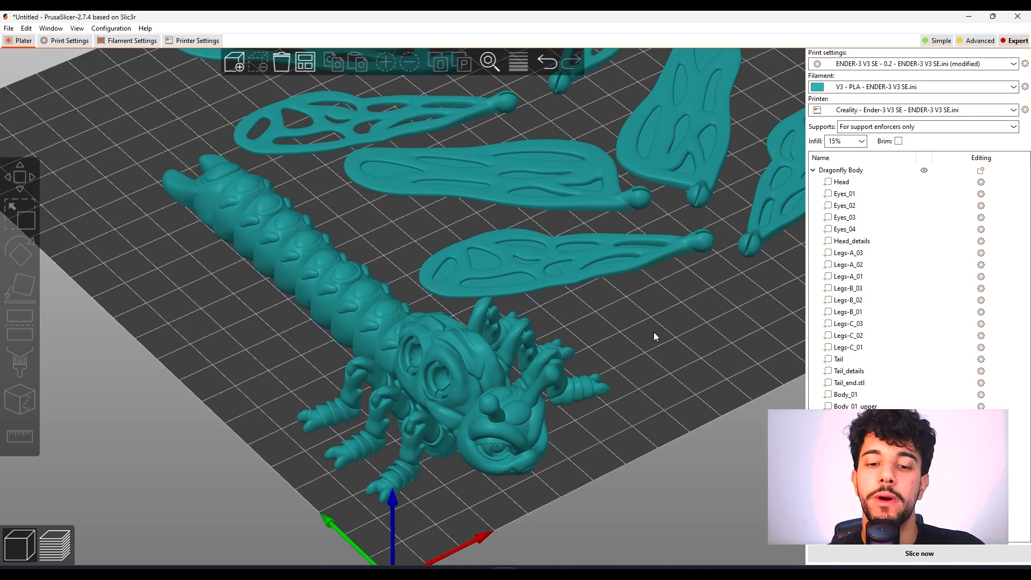
scroll(653, 336, up, 4)
drag(673, 335, 682, 246)
scroll(447, 300, down, 6)
drag(588, 370, 577, 418)
right_drag(562, 345, 568, 422)
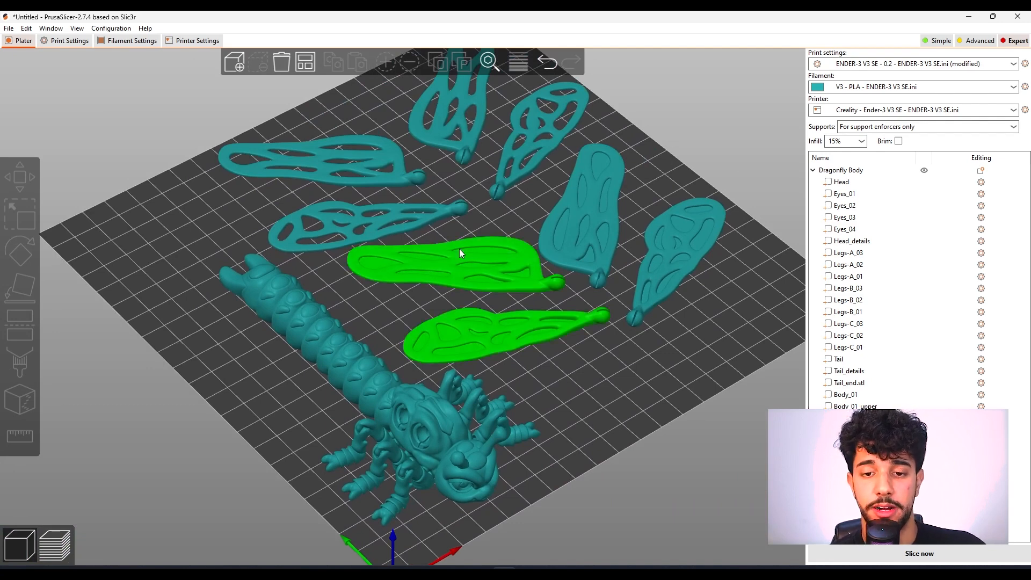
drag(551, 344, 588, 308)
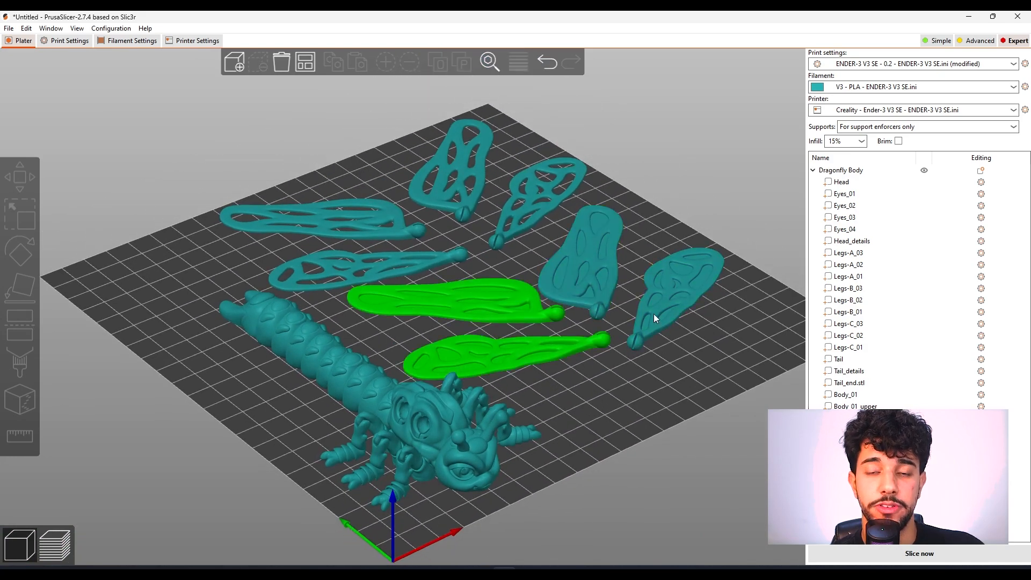
Examine the body's contact area from below, and the leg joints and wing sockets close up from the side
drag(613, 423, 601, 344)
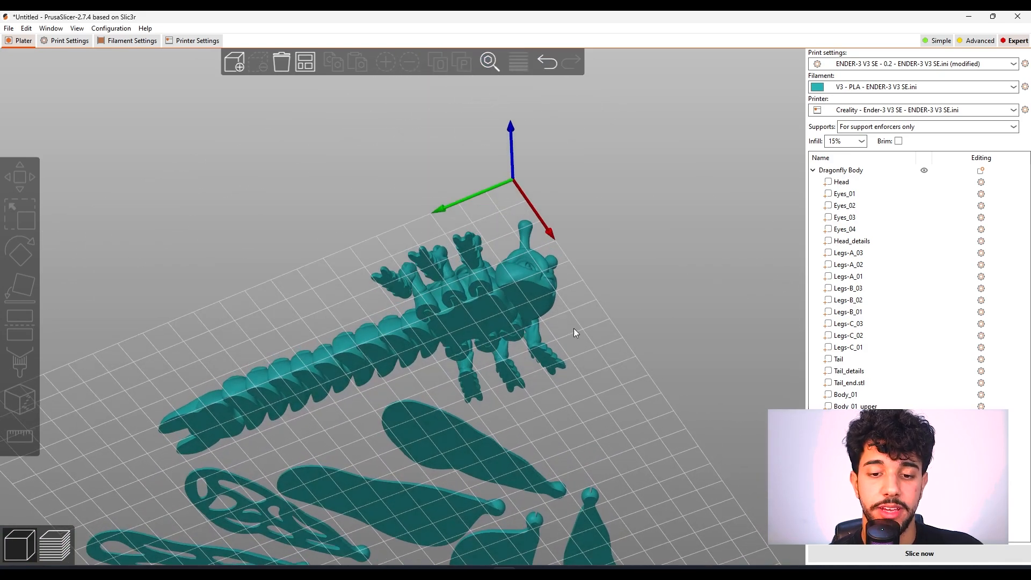
scroll(537, 333, up, 3)
scroll(525, 319, up, 3)
right_drag(701, 337, 630, 237)
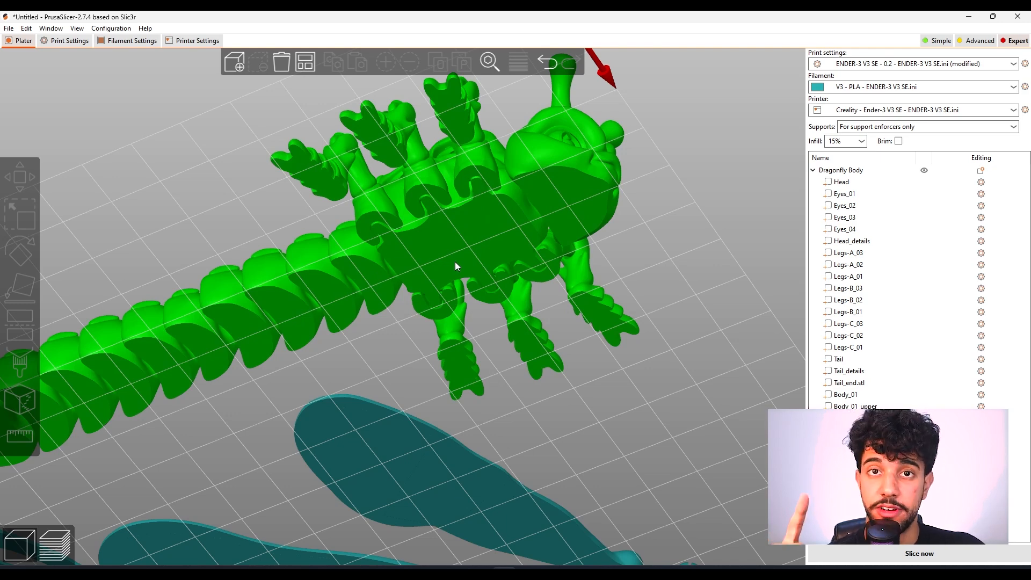
drag(655, 219, 660, 231)
drag(647, 310, 651, 352)
right_drag(666, 349, 705, 177)
scroll(371, 389, up, 9)
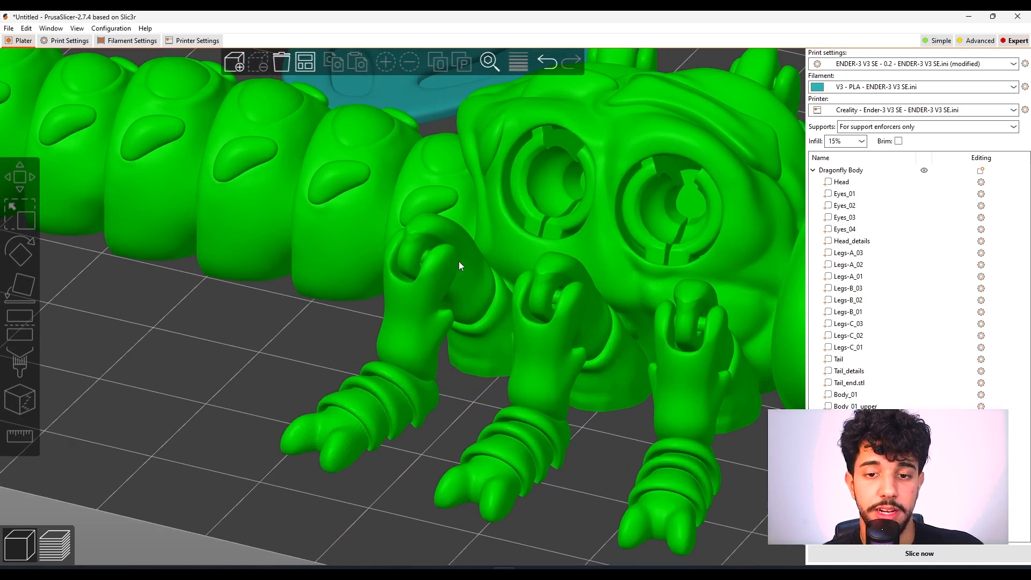
scroll(439, 259, down, 6)
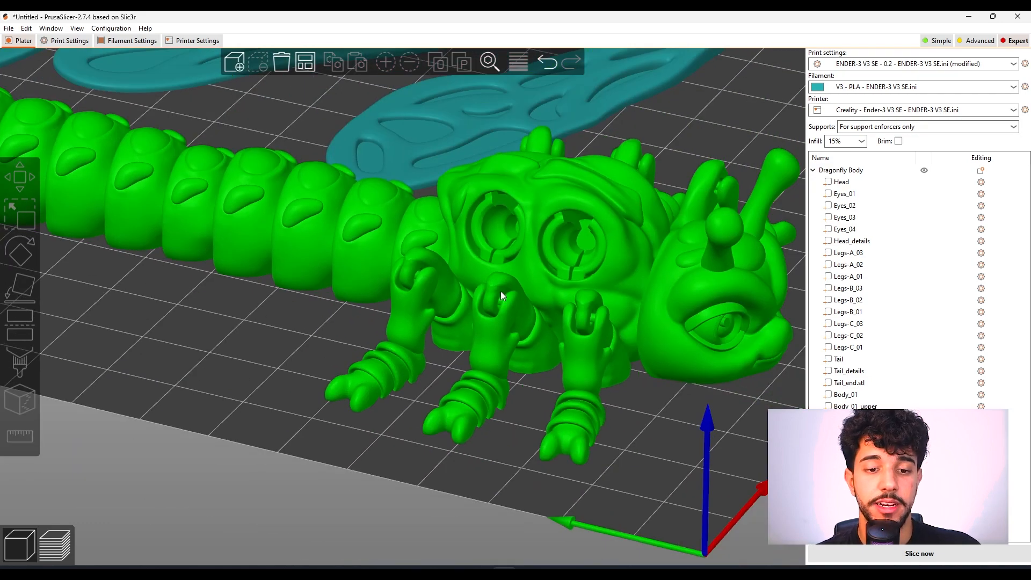
Examine the dragonfly body's leg joints, wing sockets and head up close from above, finishing with an overview of the parts
scroll(698, 268, down, 2)
scroll(349, 400, up, 8)
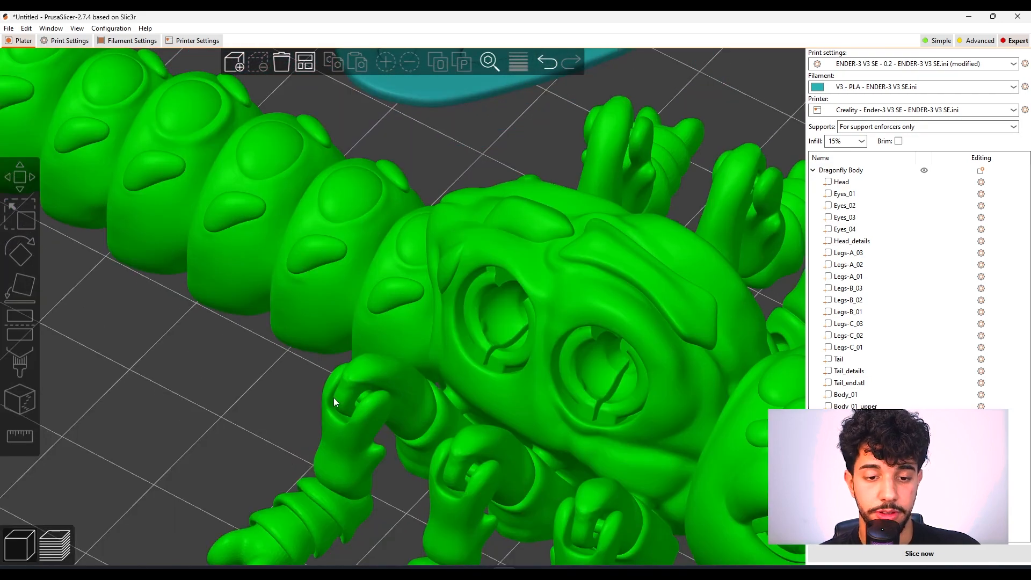
scroll(372, 387, down, 12)
drag(645, 265, 635, 257)
scroll(379, 339, up, 8)
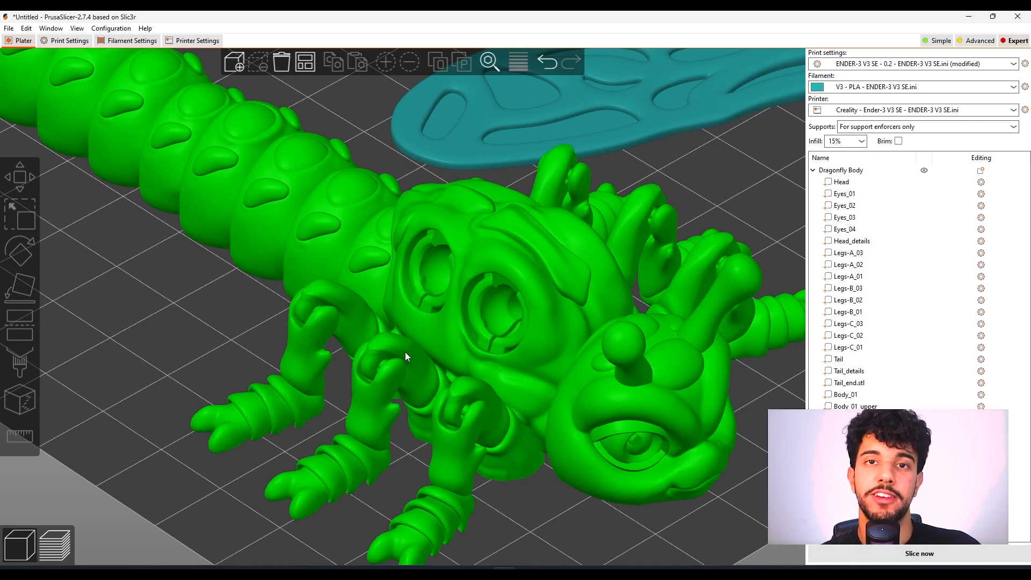
scroll(405, 352, down, 10)
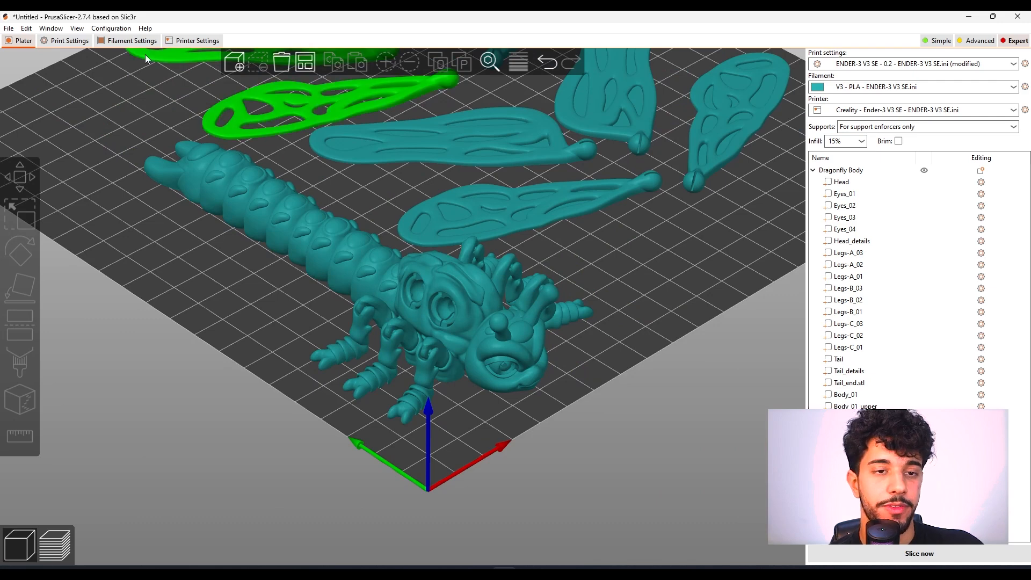
Turn off support material generation in the print settings
click(63, 41)
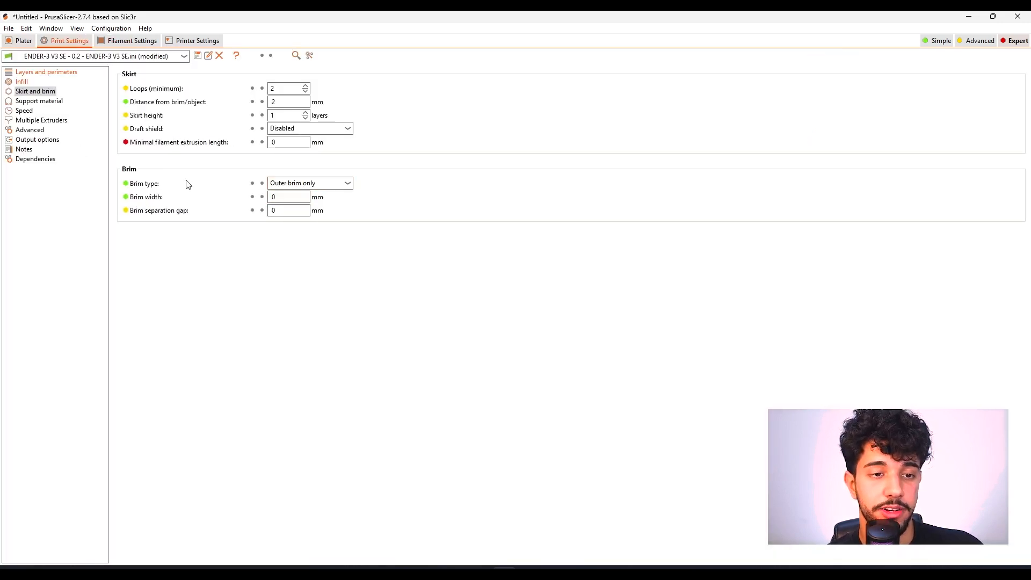
click(43, 101)
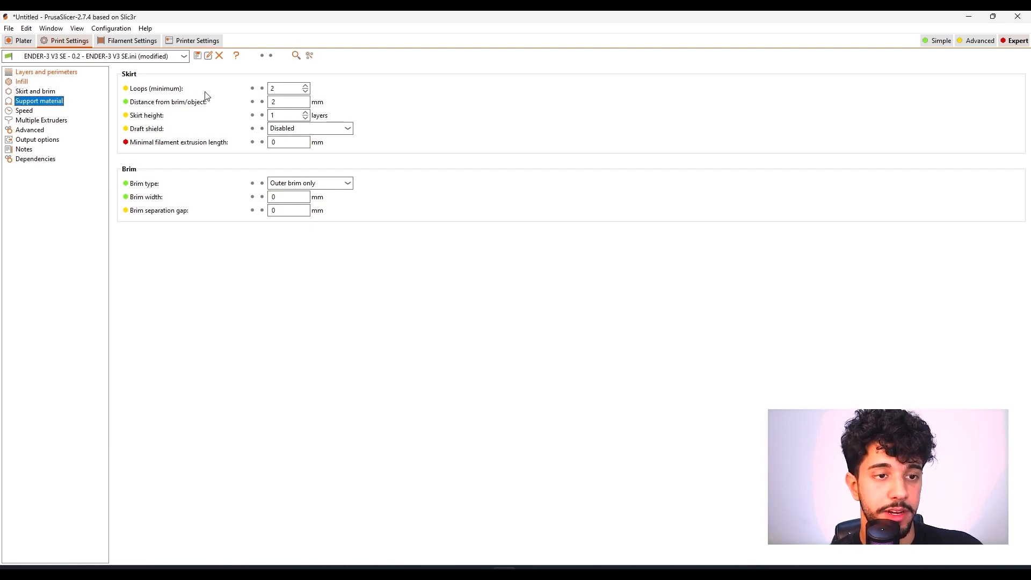
click(272, 88)
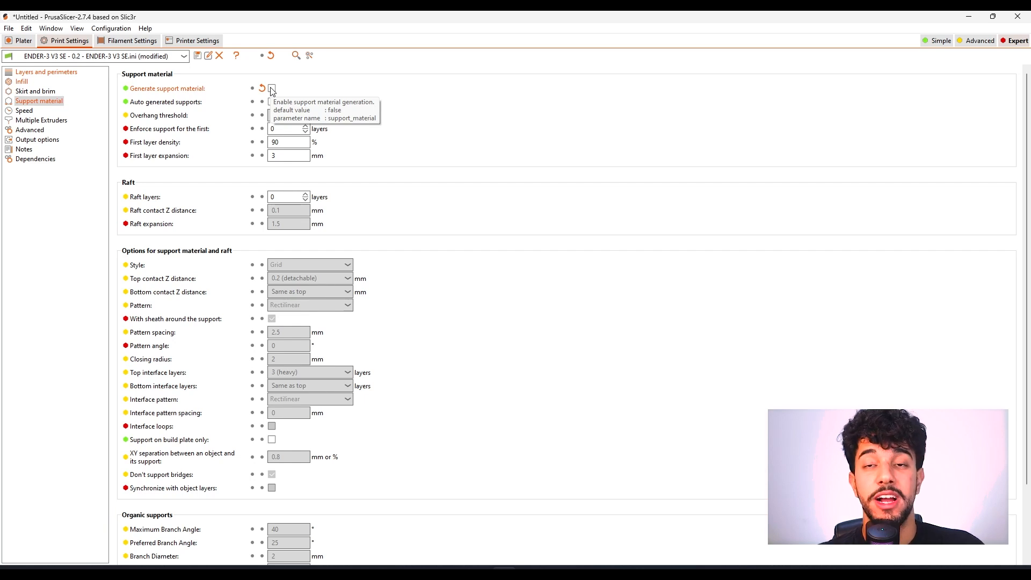
Set the editable print move speeds, from perimeters to gap fill, to 50 mm/s and the first layer speed to 15 mm/s
click(24, 111)
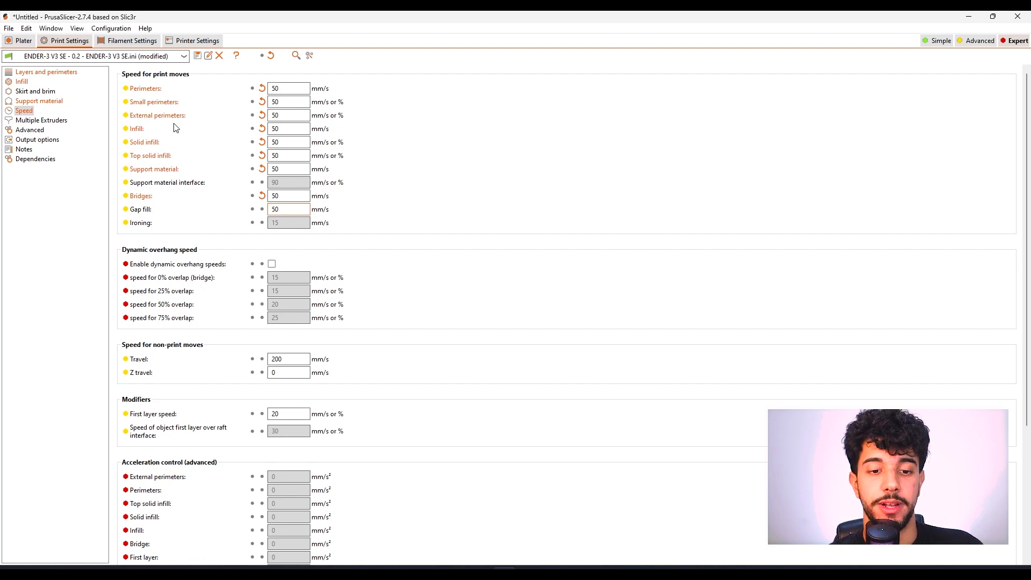
mouse_move(154, 418)
click(297, 415)
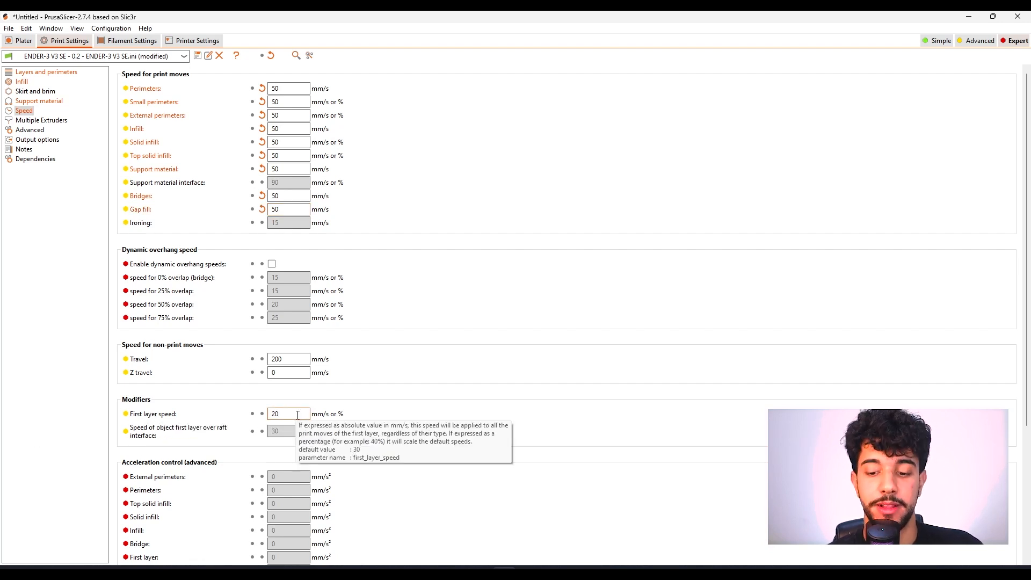
text(15)
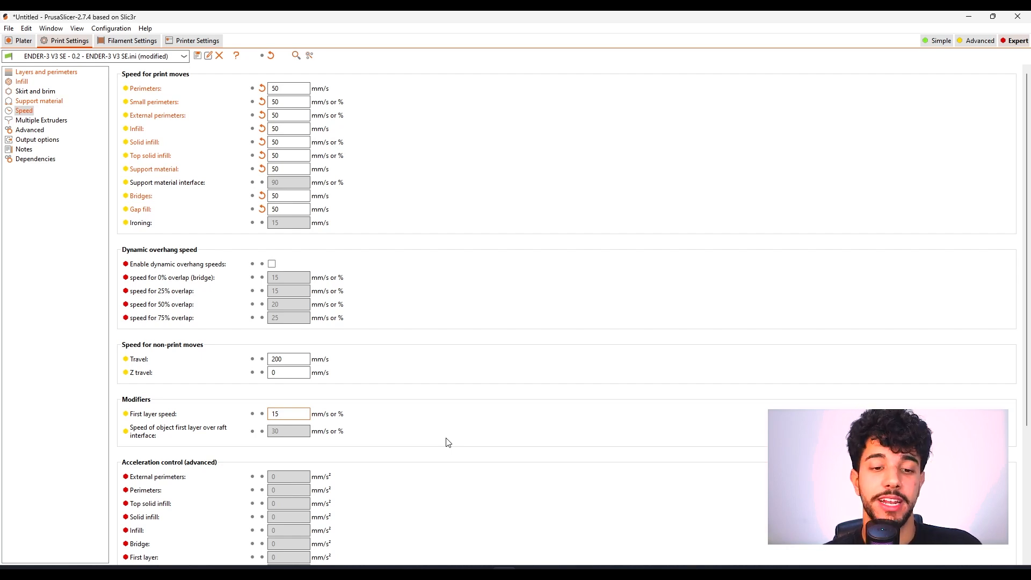
Return to the print bed view and slice the dragonfly body and wings
click(21, 40)
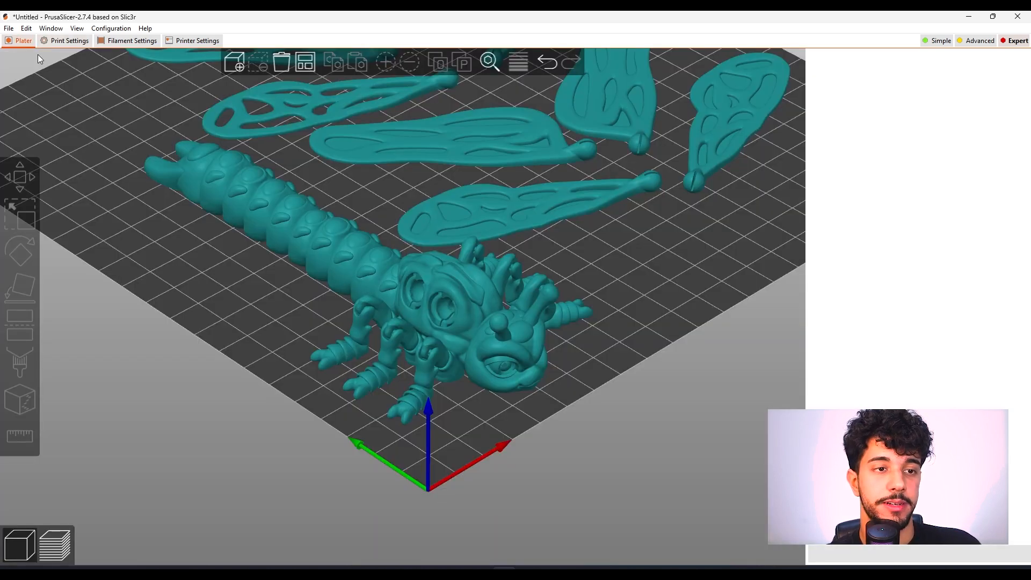
scroll(632, 263, down, 8)
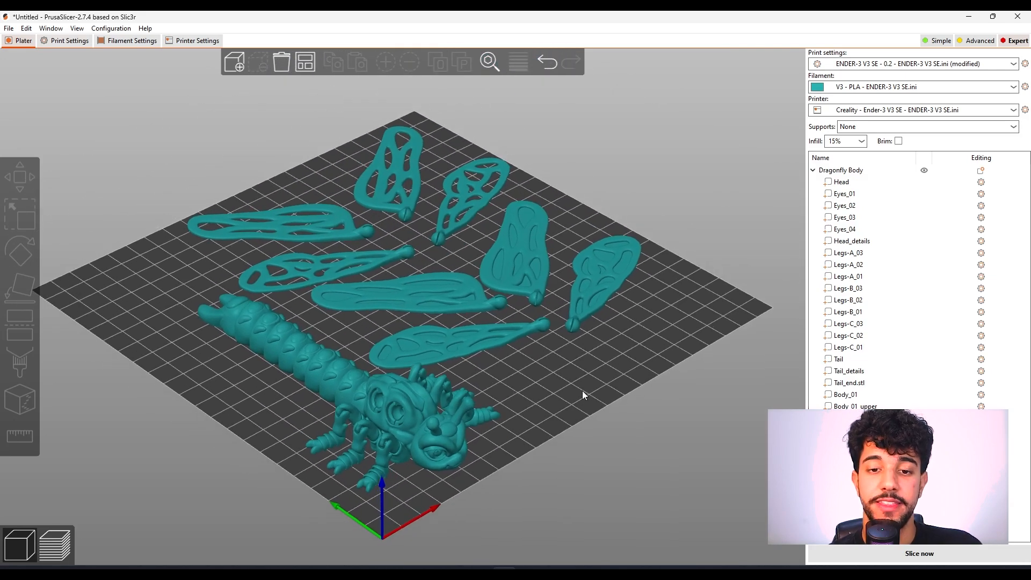
scroll(579, 390, up, 2)
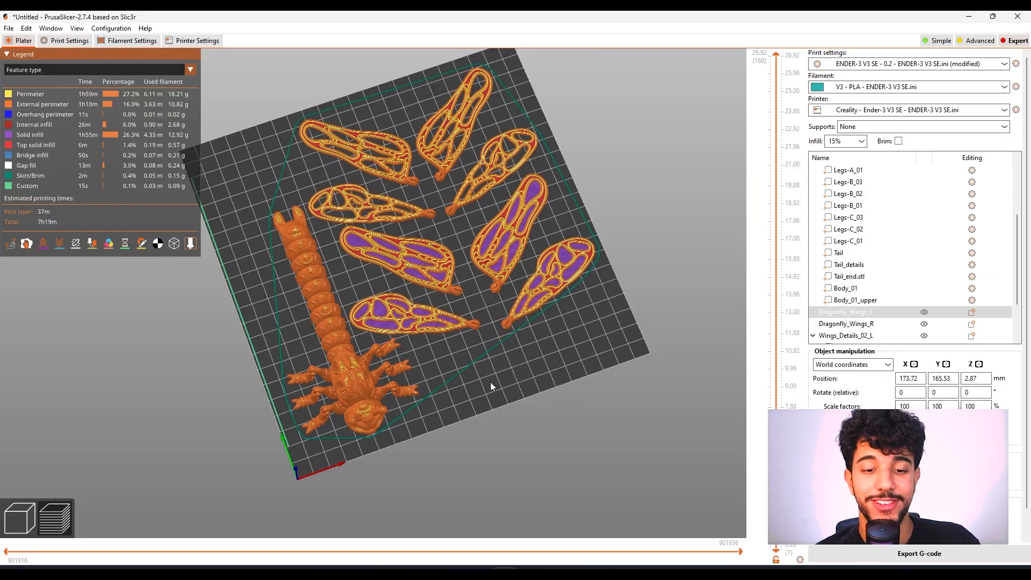
Examine the sliced dragonfly body and wings from above and from a low side angle, and check the estimated printing time
drag(491, 382, 507, 368)
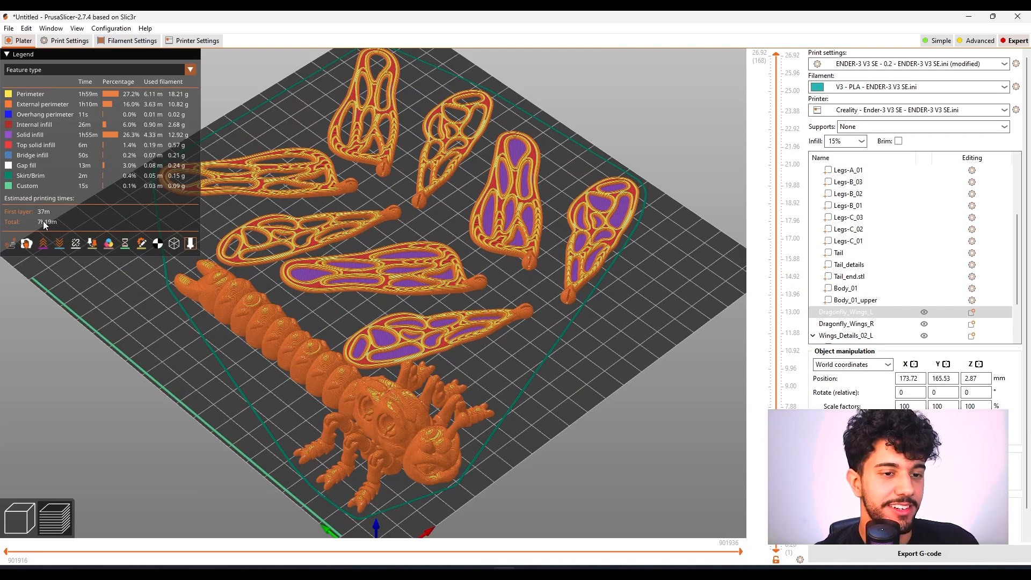
drag(613, 368, 599, 349)
scroll(492, 365, up, 2)
scroll(494, 366, down, 5)
drag(542, 376, 465, 284)
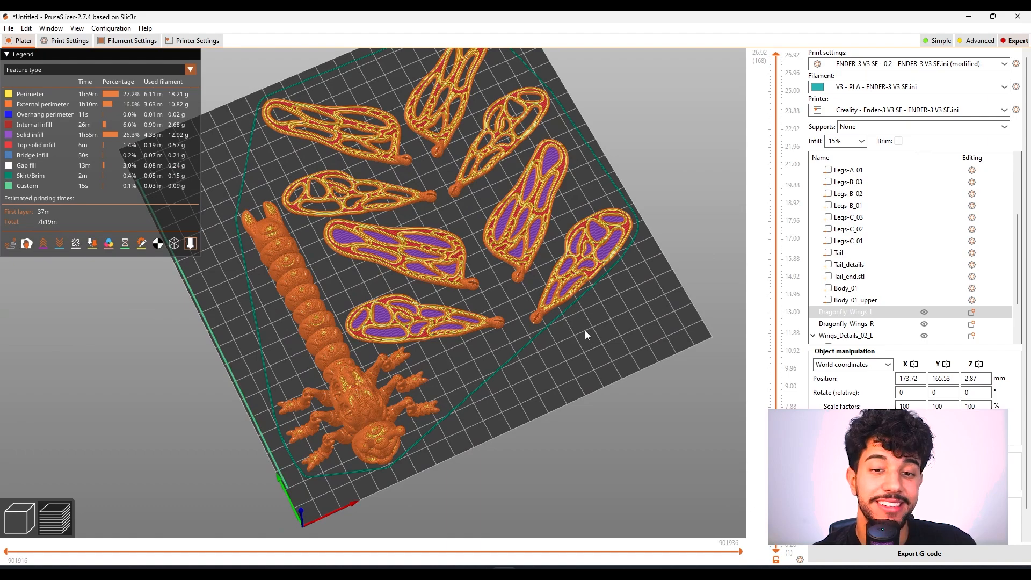
drag(574, 399, 566, 348)
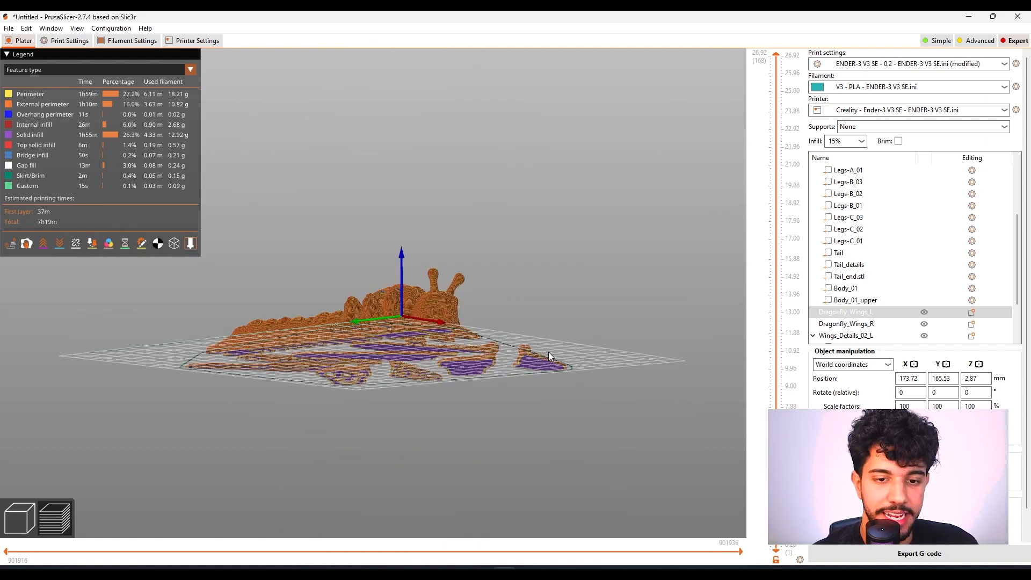
scroll(549, 352, up, 5)
scroll(489, 398, down, 6)
drag(594, 405, 595, 336)
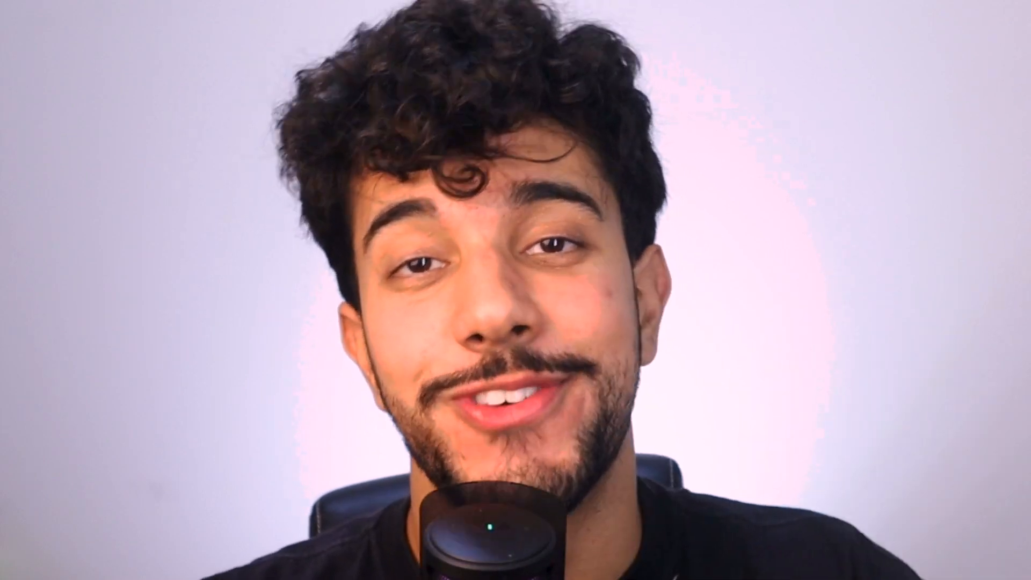